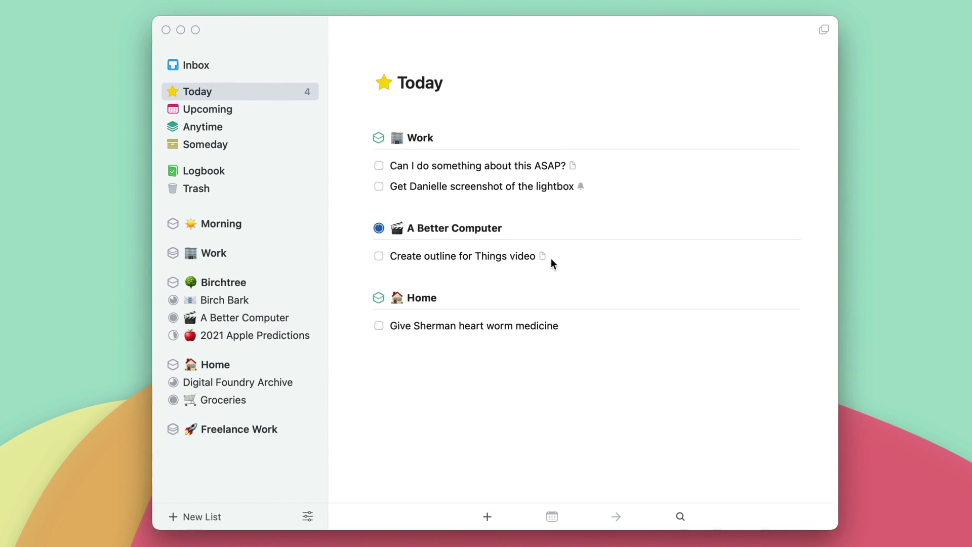
# - Open the 'Create outline for Things video' to-do to show its markdown notes
pyautogui.doubleClick(496, 256)
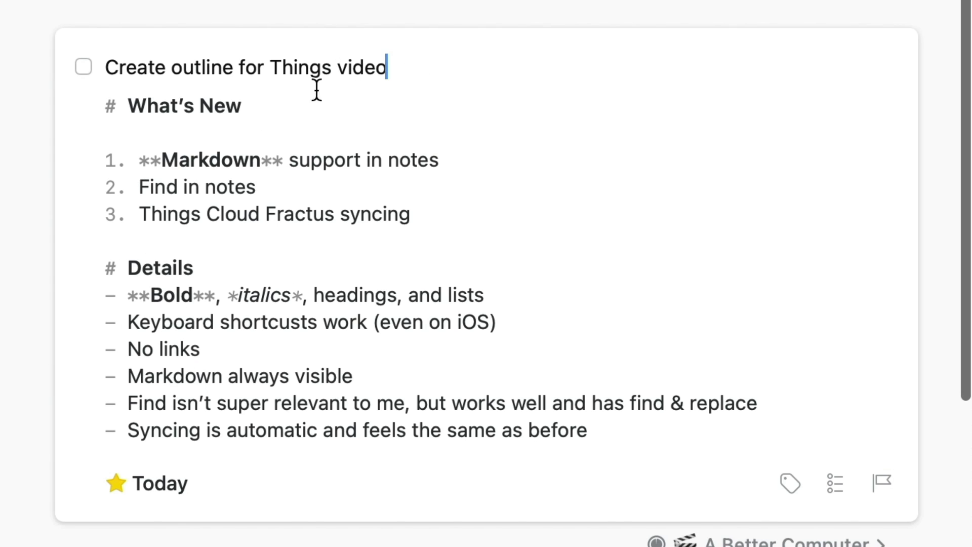
# - Insert a '# Tests' heading above the What's New heading
pyautogui.click(103, 106)
pyautogui.press('Return')
pyautogui.press('Return')
pyautogui.press('Up')
pyautogui.press('Up')
pyautogui.write('# Tests')
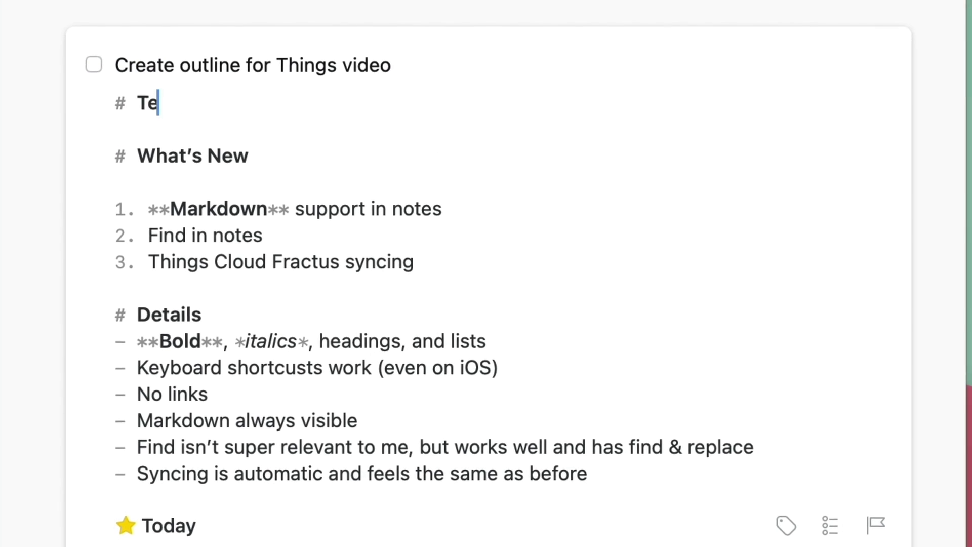
pyautogui.press('Return')
pyautogui.press('Return')
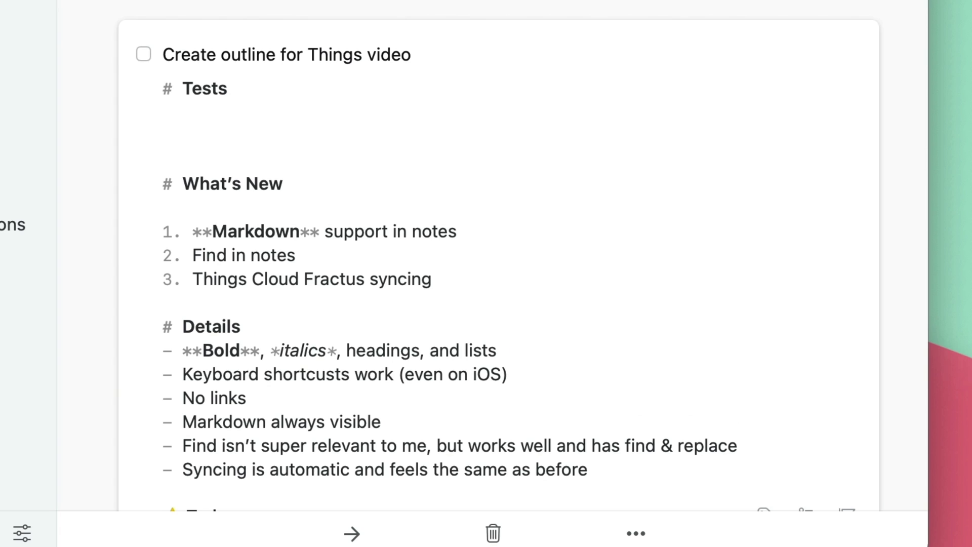
# - Add a numbered list under Tests: One, Two, Three
pyautogui.write('1. One')
pyautogui.press('Return')
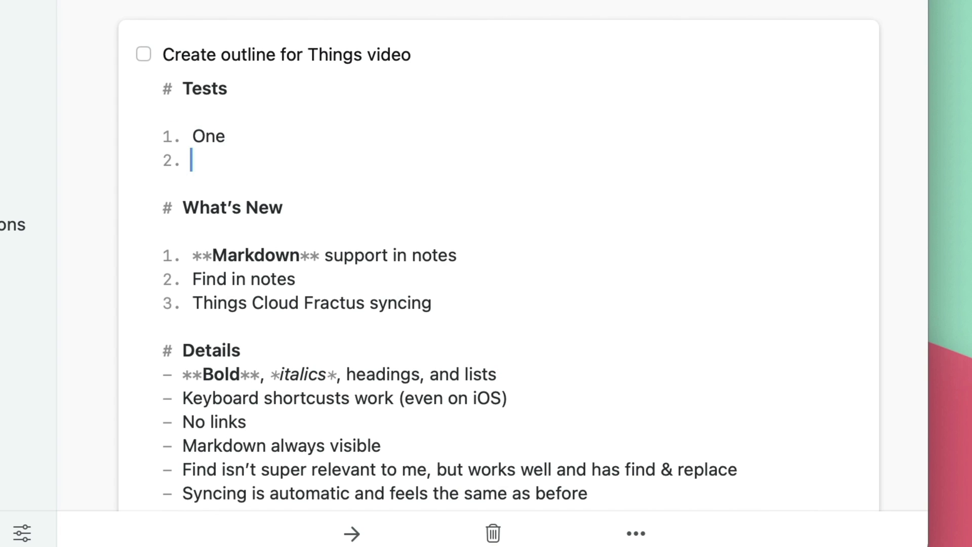
pyautogui.write('Two')
pyautogui.press('Return')
pyautogui.write('Three')
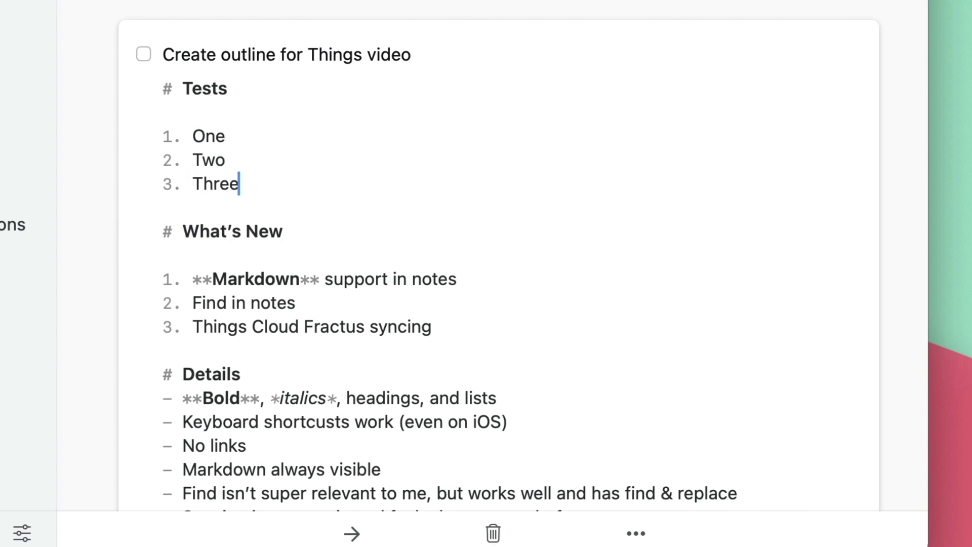
pyautogui.press('Return')
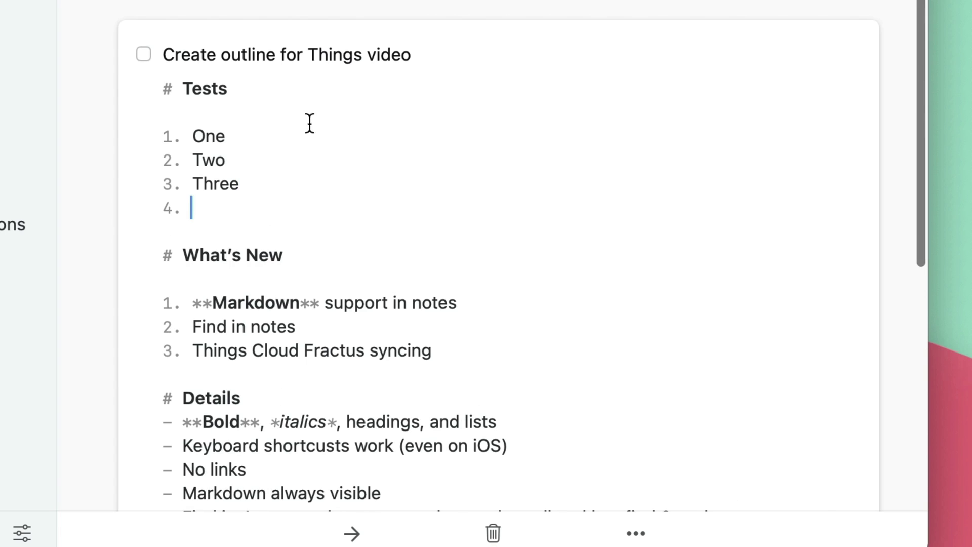
pyautogui.press('Return')
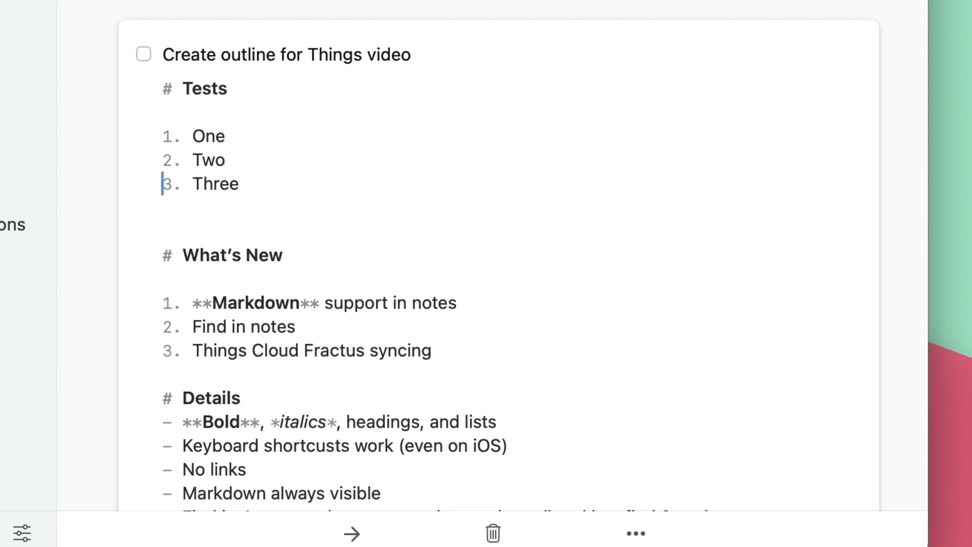
# - Select the word 'One' in the first list item
pyautogui.press('Up')
pyautogui.press('Up')
pyautogui.press('Right')
pyautogui.press('Right')
pyautogui.press('Right')
pyautogui.press('Right')
pyautogui.press('Left')
pyautogui.hotkey('shift', 'alt', 'Right')
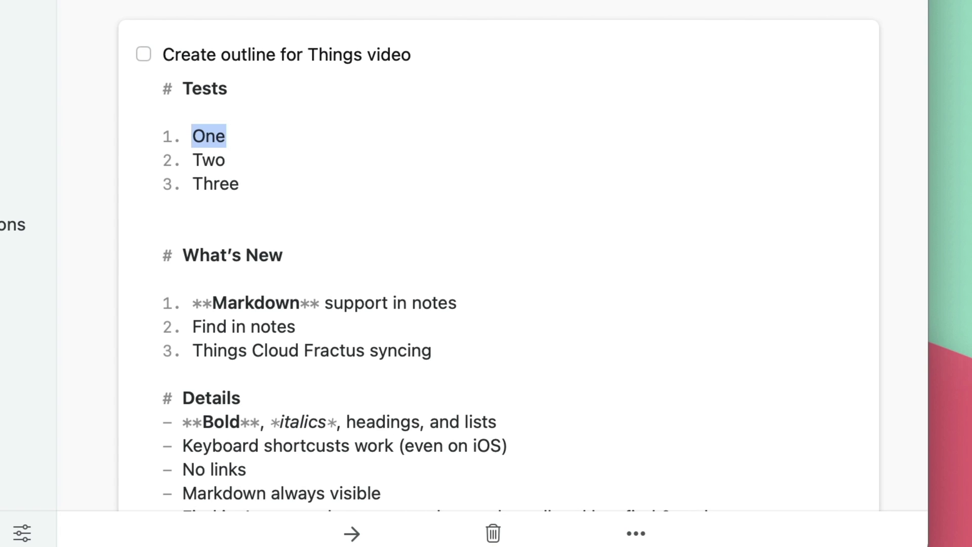
# - Make 'One' bold with Cmd+B and 'Two' italic with Cmd+I, leaving 'Three' plain
pyautogui.press('super+b')
pyautogui.press('Down')
pyautogui.press('Right')
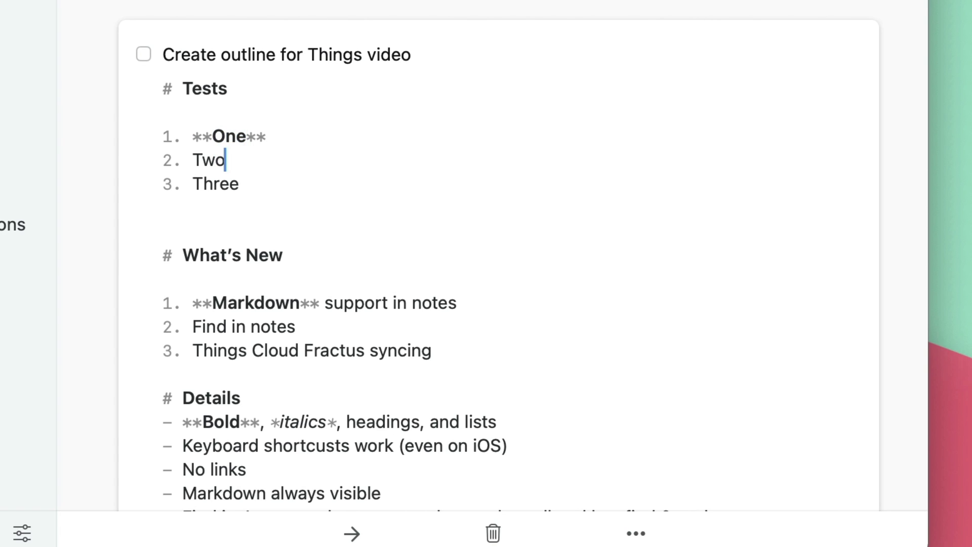
pyautogui.hotkey('shift', 'alt', 'Left')
pyautogui.press('super+i')
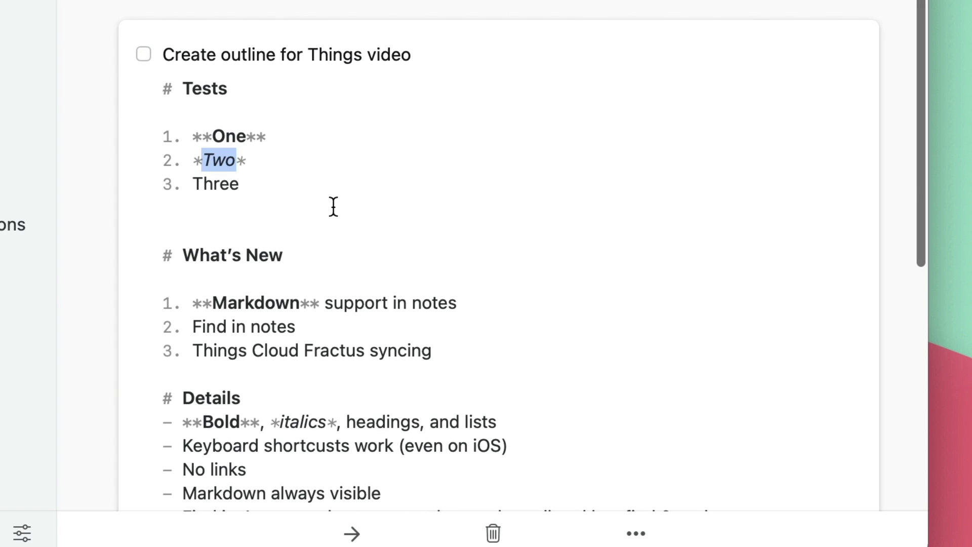
pyautogui.click(317, 189)
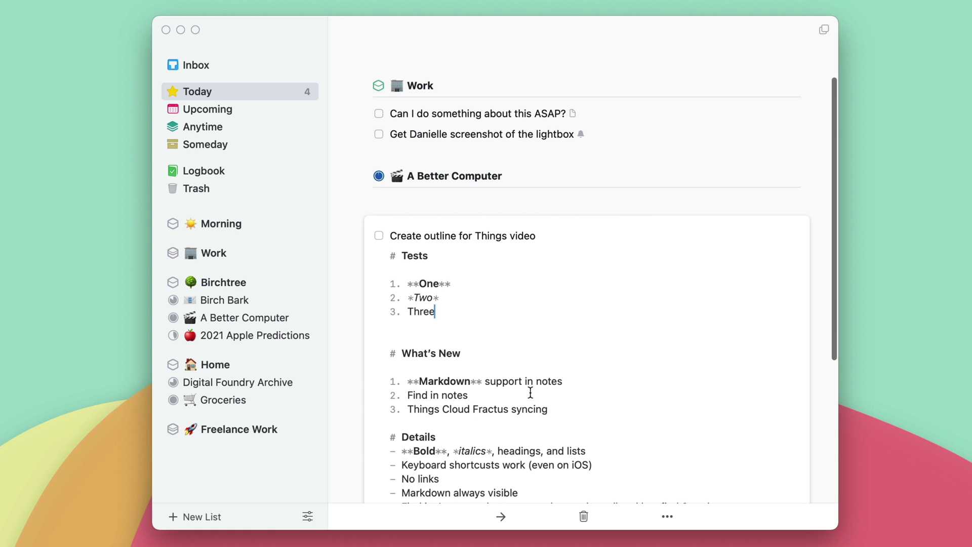
# - After briefly opening and dismissing Quick Find, bring up the Find bar for the note
pyautogui.scroll(-3, 530, 391)
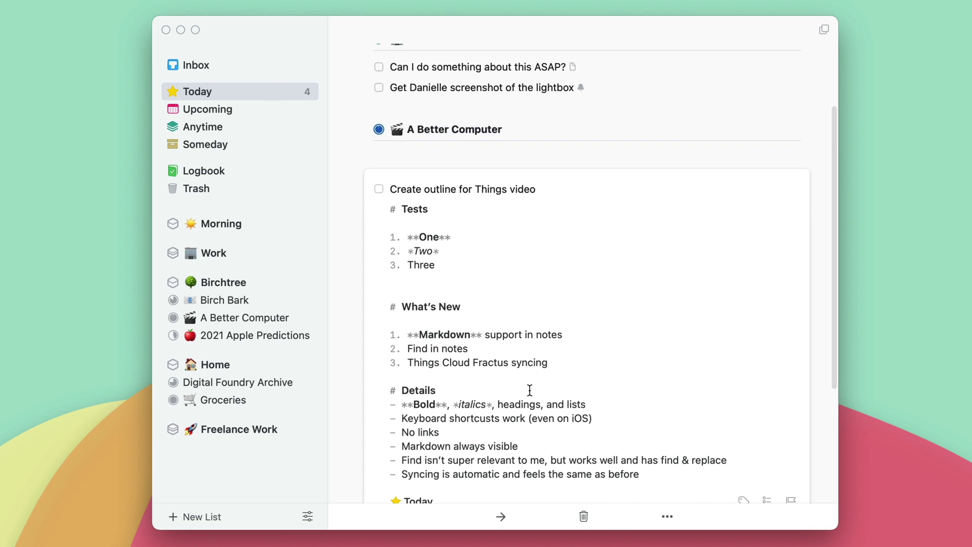
pyautogui.scroll(5, 529, 390)
pyautogui.scroll(-4, 501, 362)
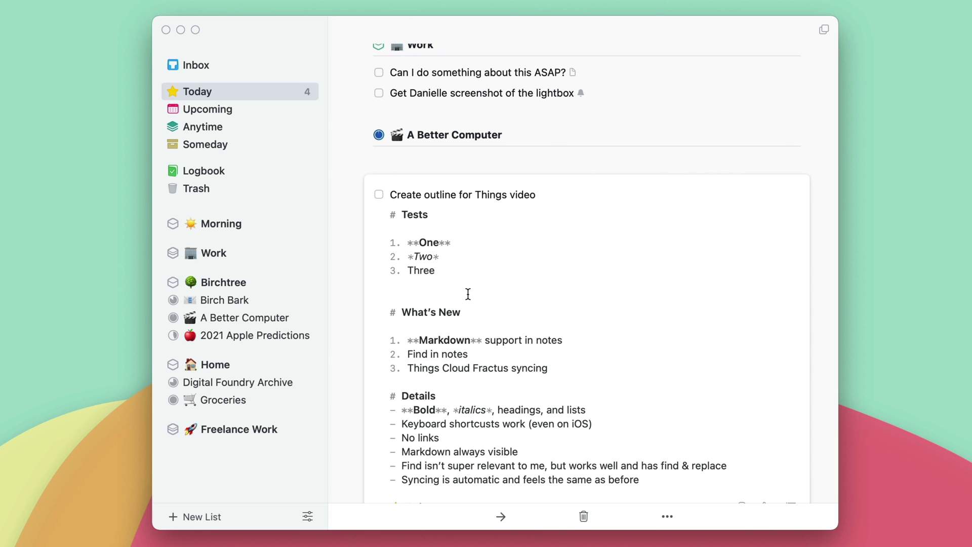
pyautogui.press('super+f')
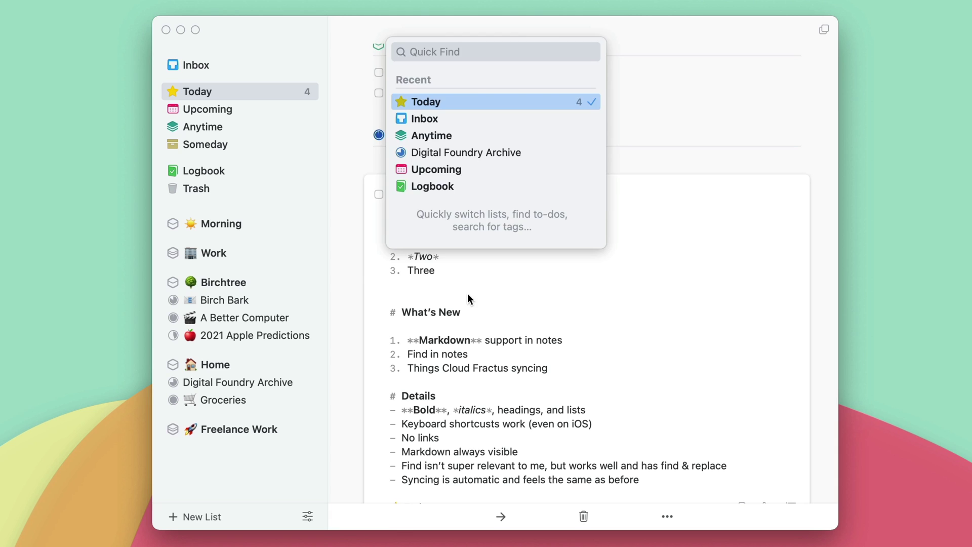
pyautogui.press('Escape')
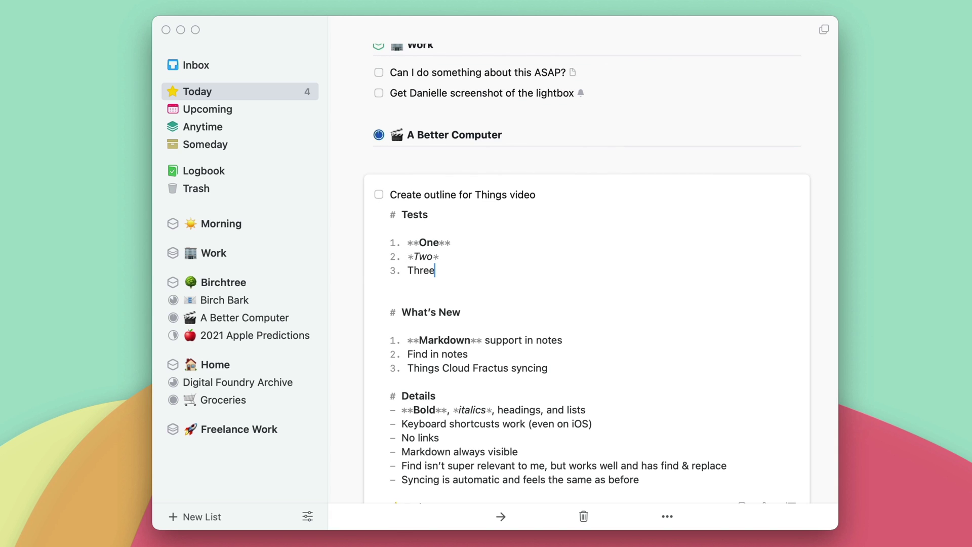
pyautogui.press('cmd+f')
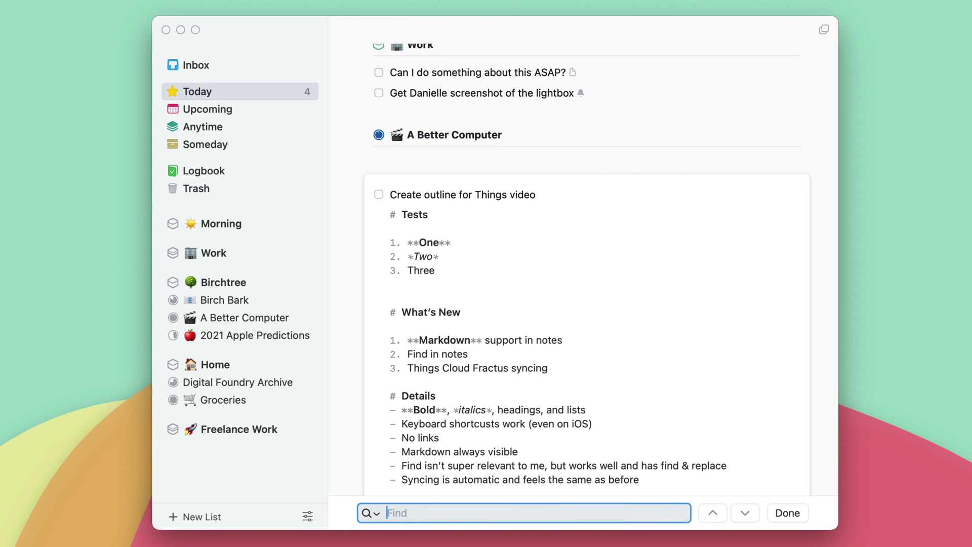
# - Search the note for 'markdown' and show the Find / Find & Replace options
pyautogui.write('mas')
pyautogui.write('kdown')
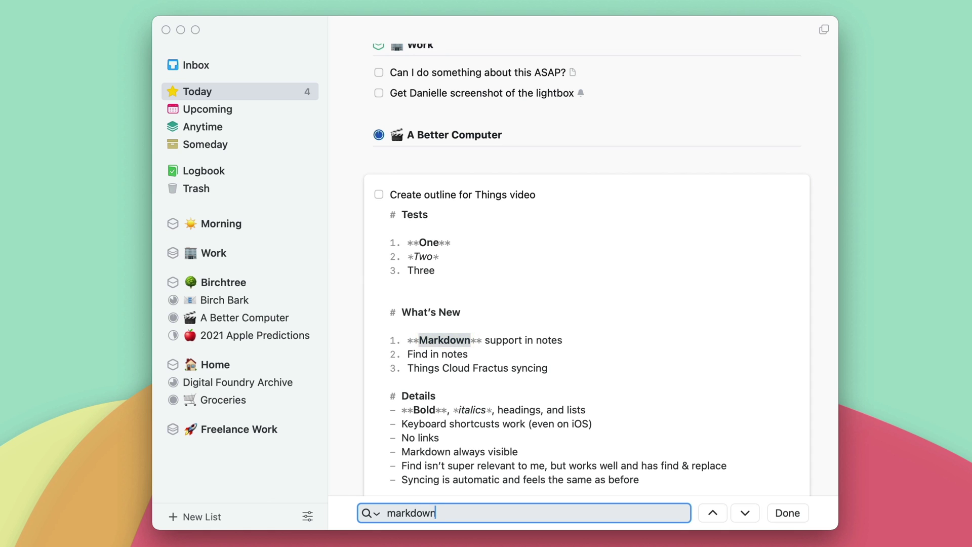
pyautogui.press('Return')
pyautogui.press('Return')
pyautogui.press('Return')
pyautogui.press('Return')
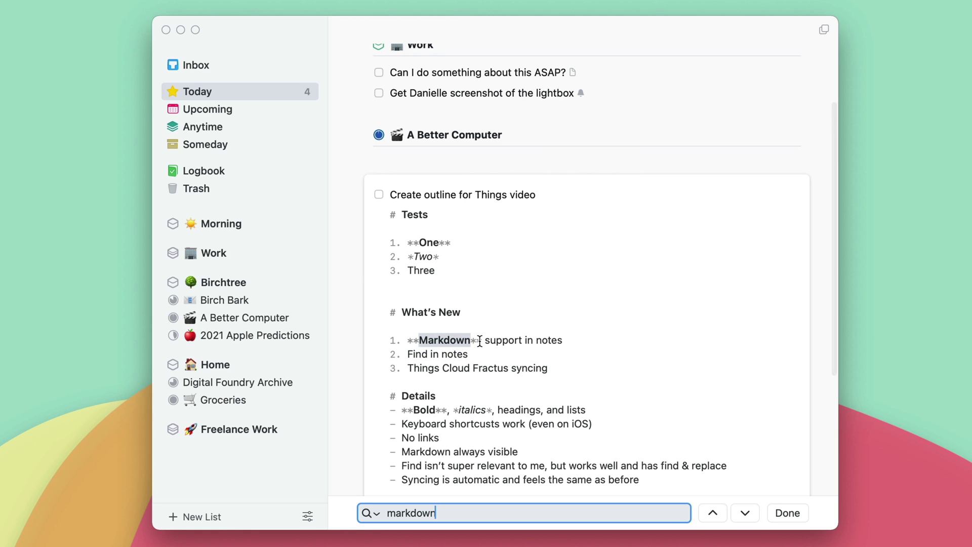
pyautogui.click(378, 515)
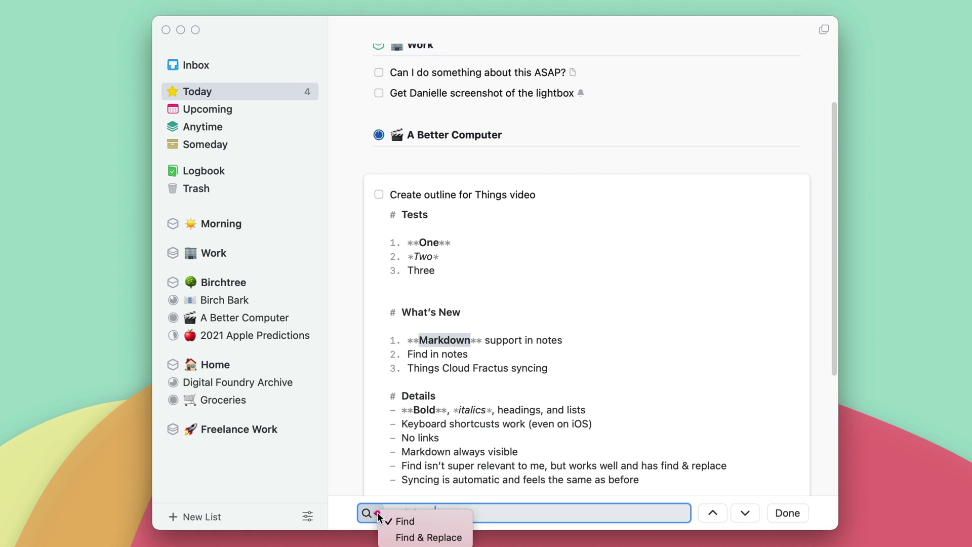
# - Replace all 'markdown' matches in the note with 'friendly text'
pyautogui.click(416, 535)
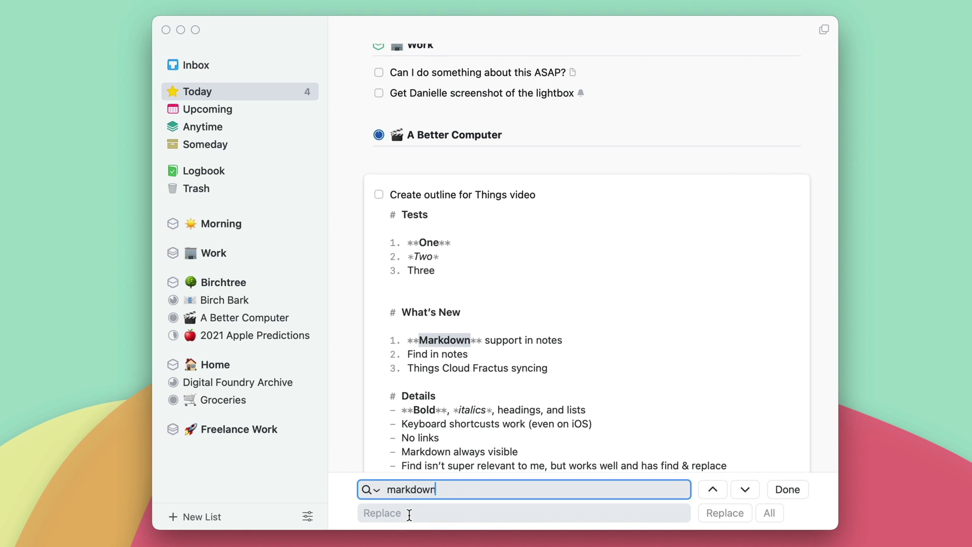
pyautogui.click(409, 515)
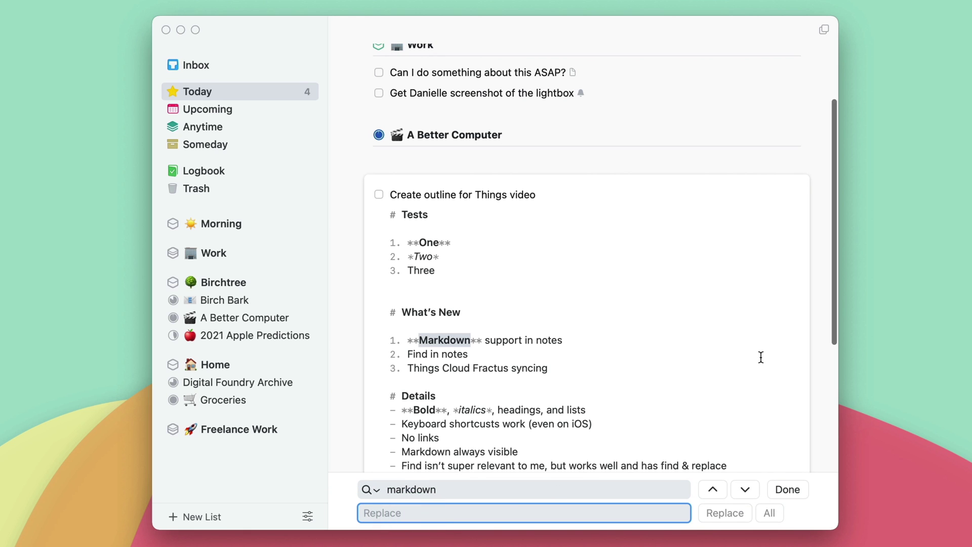
pyautogui.write('friendly text')
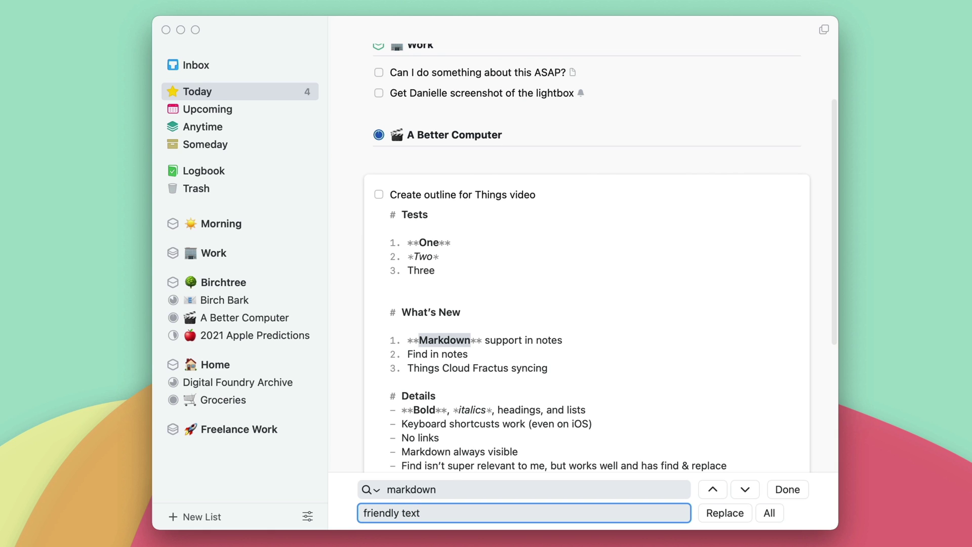
pyautogui.click(769, 514)
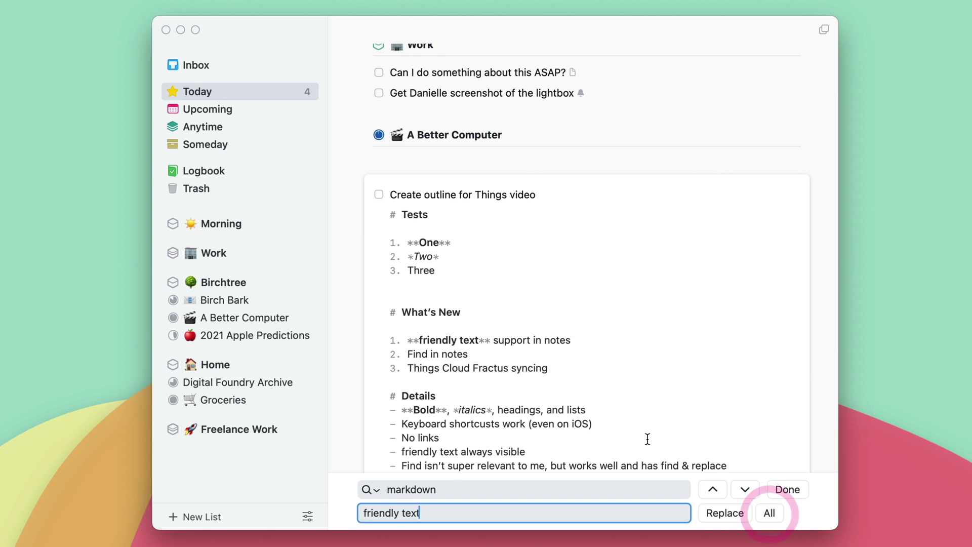
# - Replace all 'friendly text' back to 'markdown'
pyautogui.moveTo(457, 511); pyautogui.dragTo(326, 499)
pyautogui.moveTo(390, 512); pyautogui.dragTo(417, 491)
pyautogui.press('Tab')
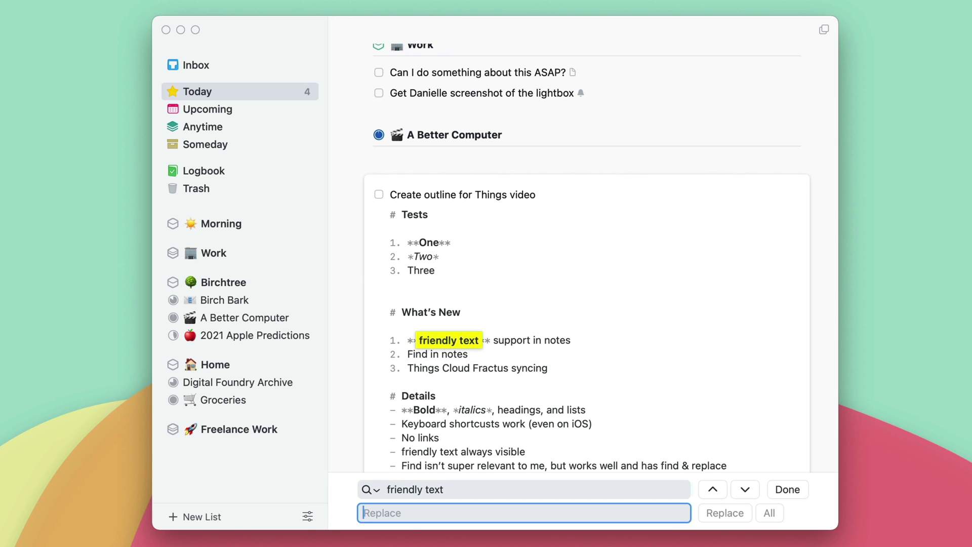
pyautogui.write('maskdown')
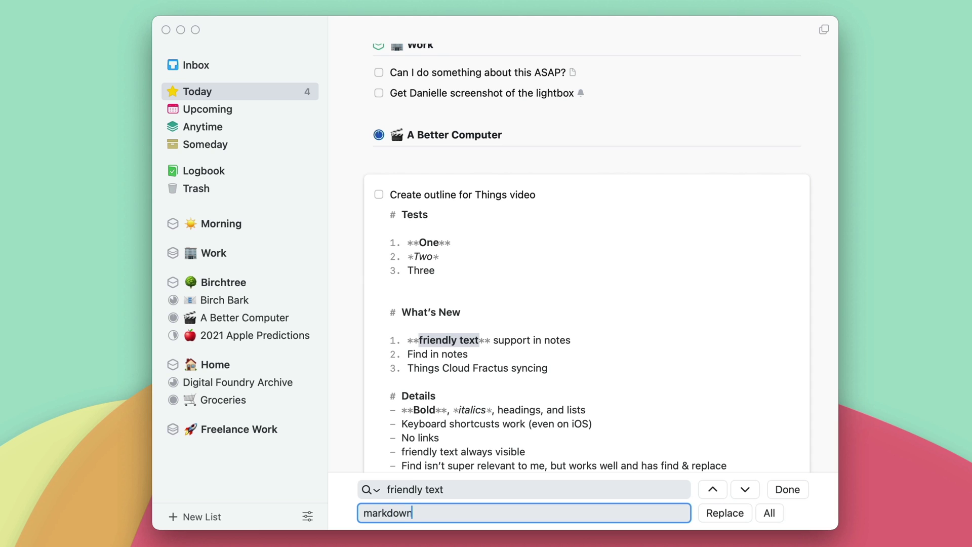
pyautogui.click(764, 514)
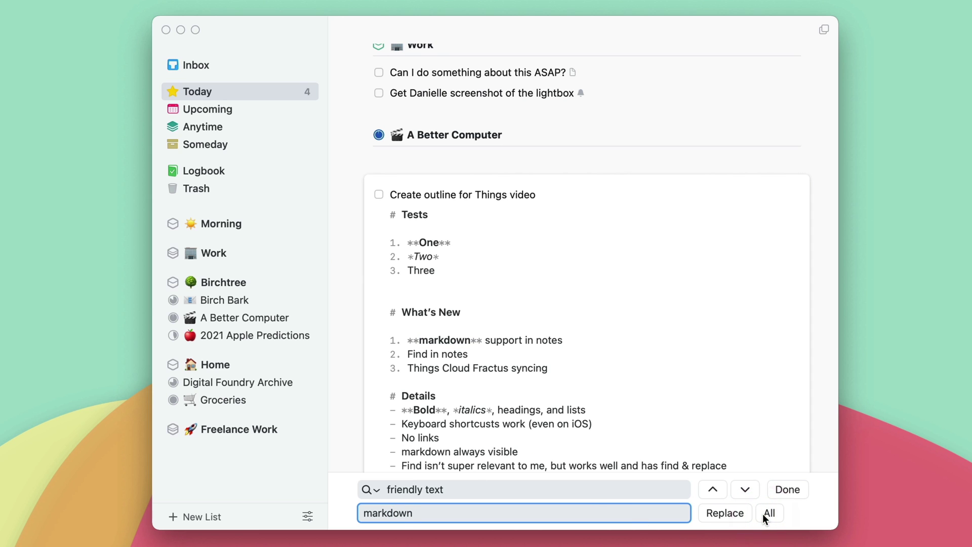
# - Close the find-and-replace bar and collapse the outline to-do back into Today
pyautogui.click(788, 490)
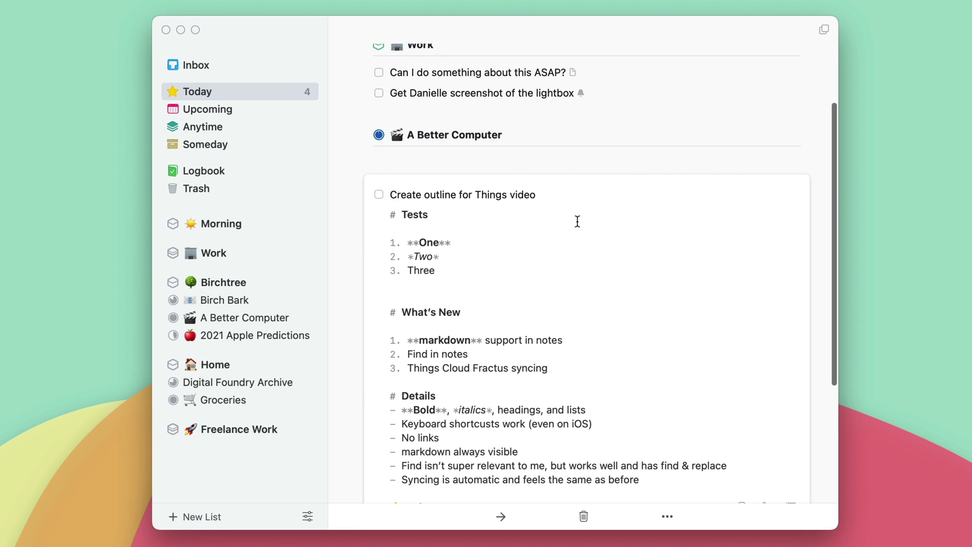
pyautogui.scroll(-3, 536, 322)
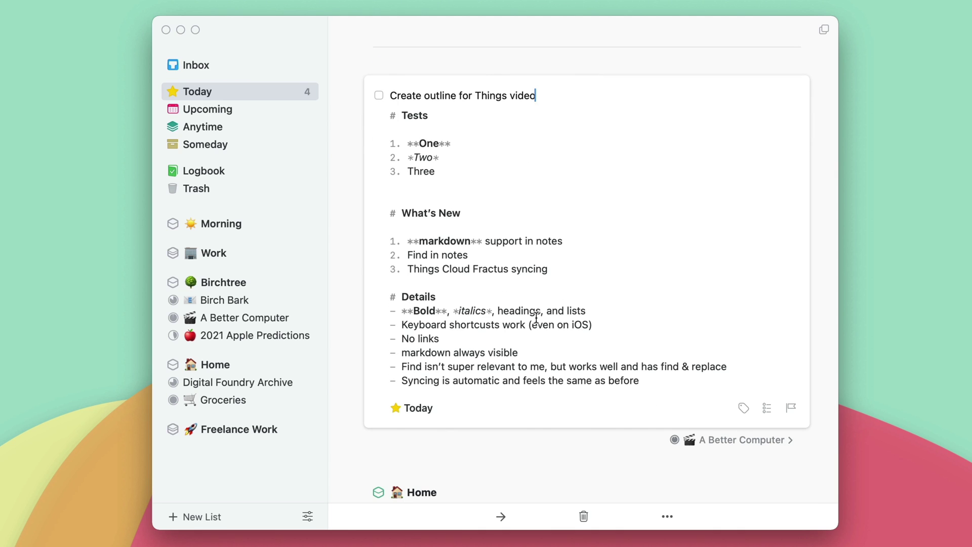
pyautogui.scroll(1, 545, 303)
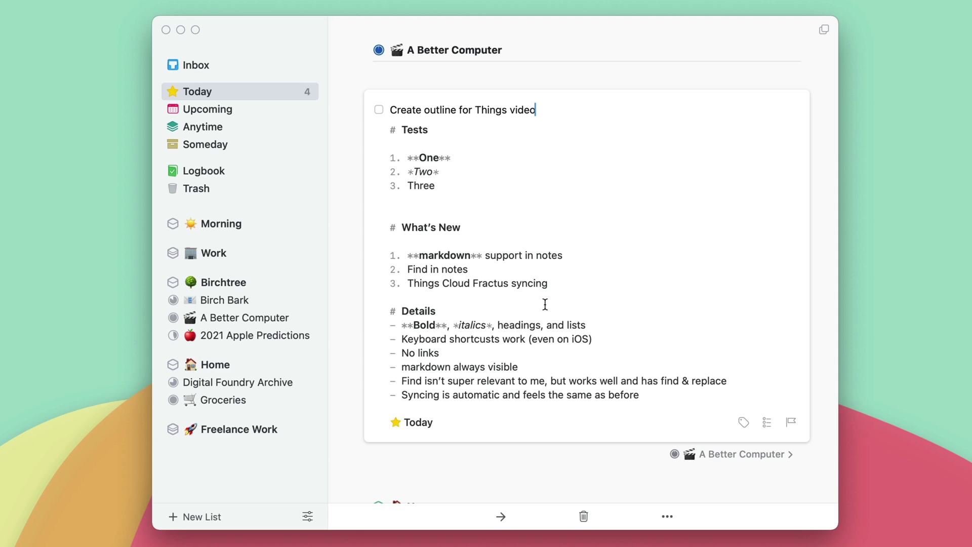
pyautogui.scroll(1, 544, 304)
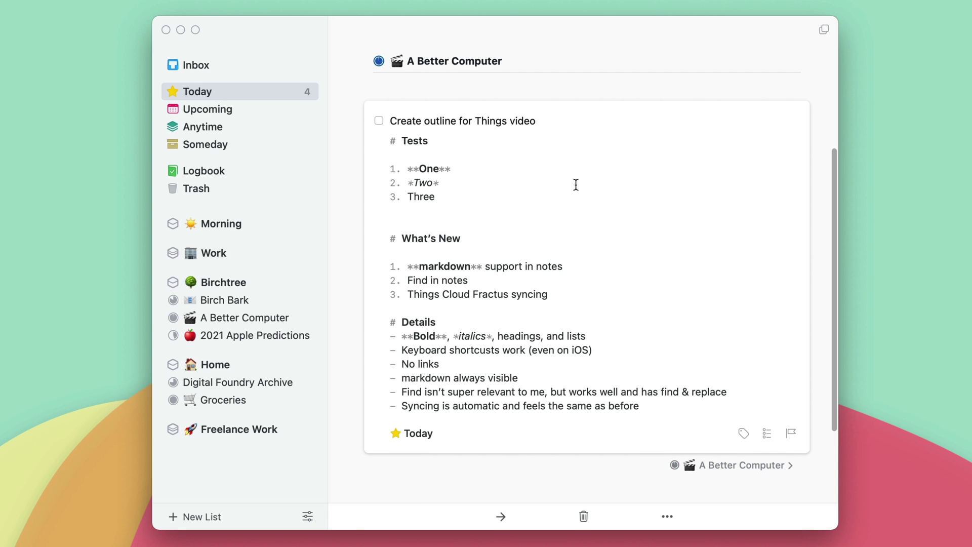
pyautogui.click(568, 59)
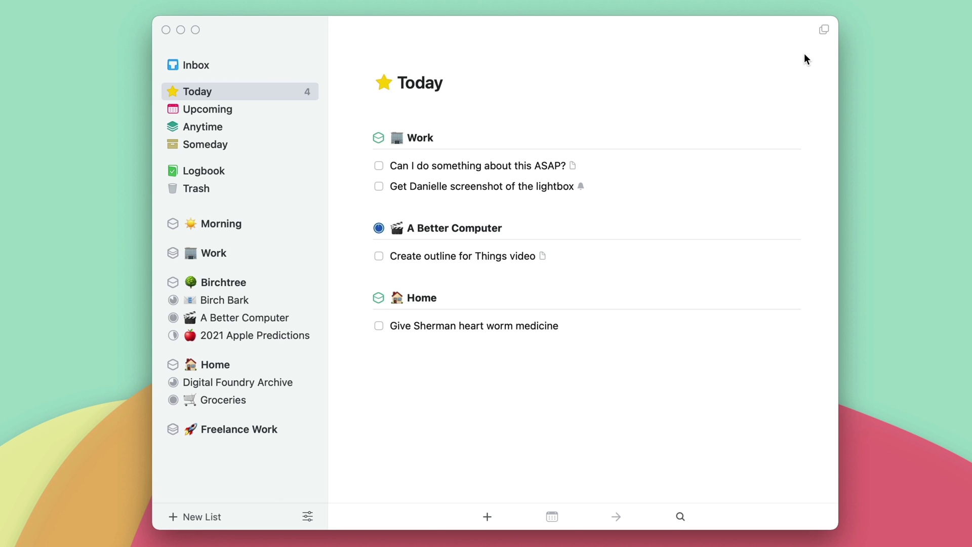
# - Reopen the outline to-do and add 'Four' and 'Five' after 'Three' in the Tests list
pyautogui.doubleClick(496, 258)
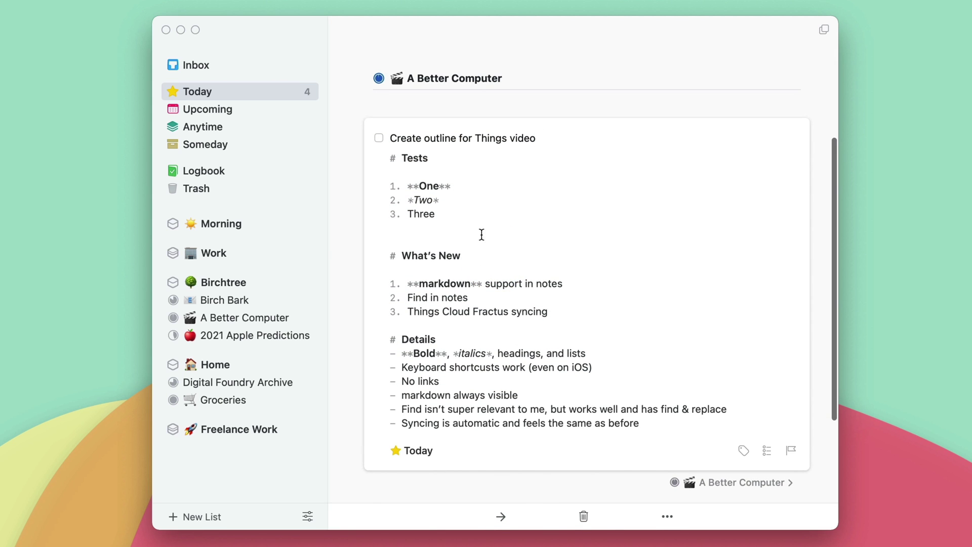
pyautogui.click(458, 221)
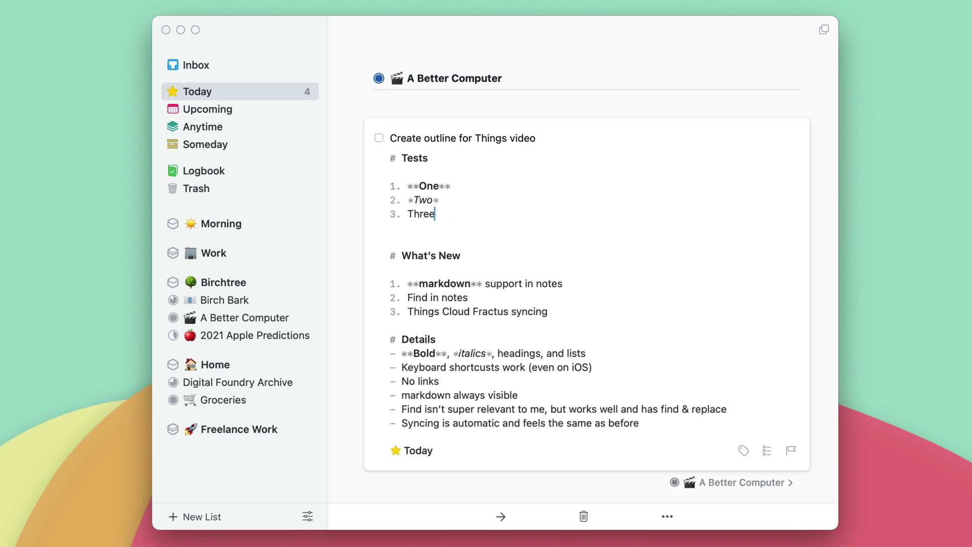
pyautogui.press('Return')
pyautogui.write('Four')
pyautogui.press('Return')
pyautogui.write('Five')
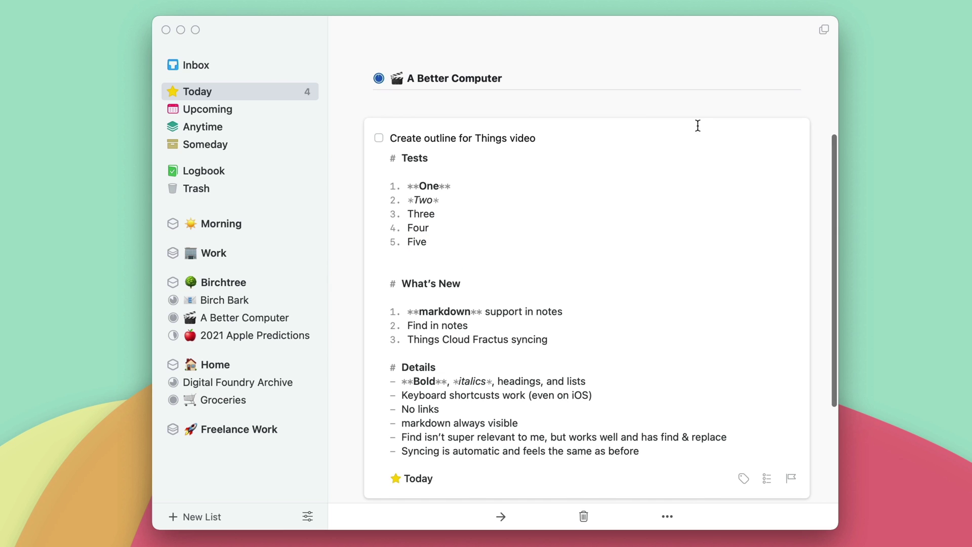
pyautogui.click(698, 108)
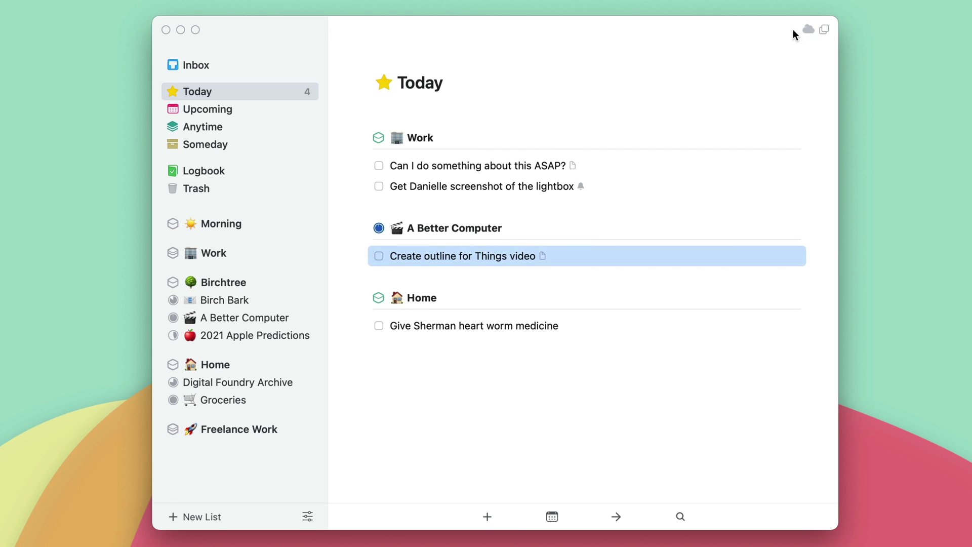